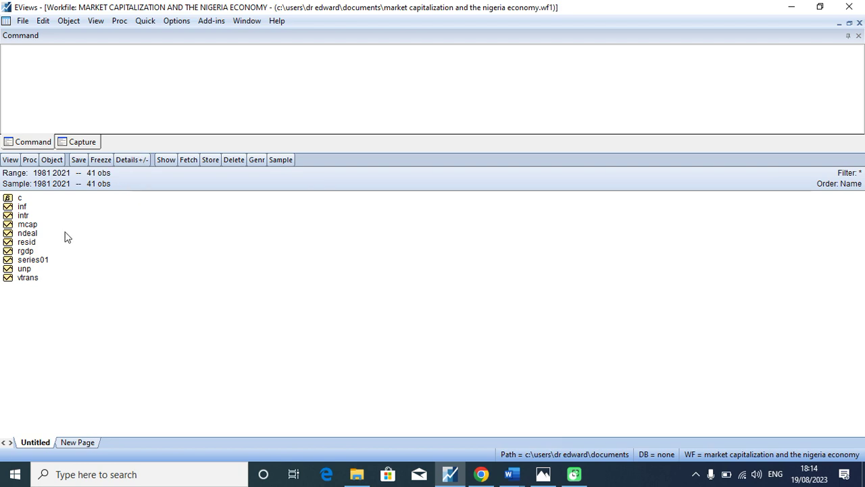
Start a new equation with specification log(rgdp) log(ndeal) log(mcap) log(vtrans) and the COINTREG - Cointegrating Regression estimation method.
left_click(145, 21)
left_click(192, 139)
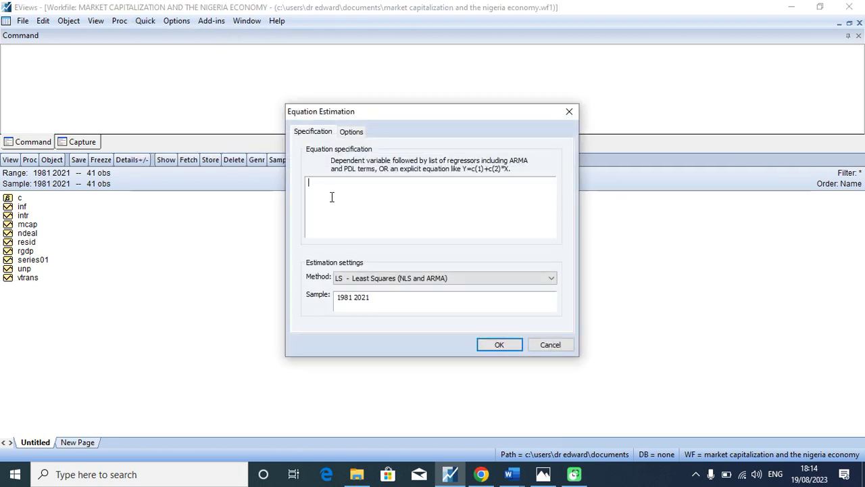
type("log(rgdp) log(ndeal) log(mcap) log(vtrans)")
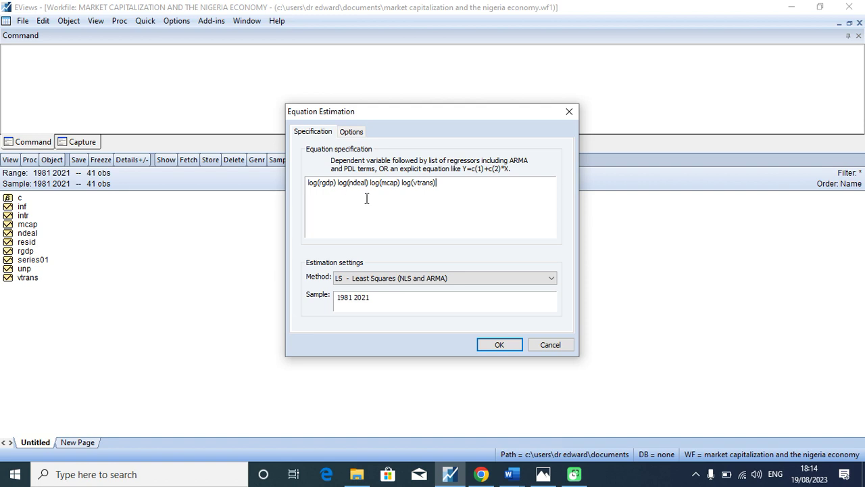
left_click(347, 281)
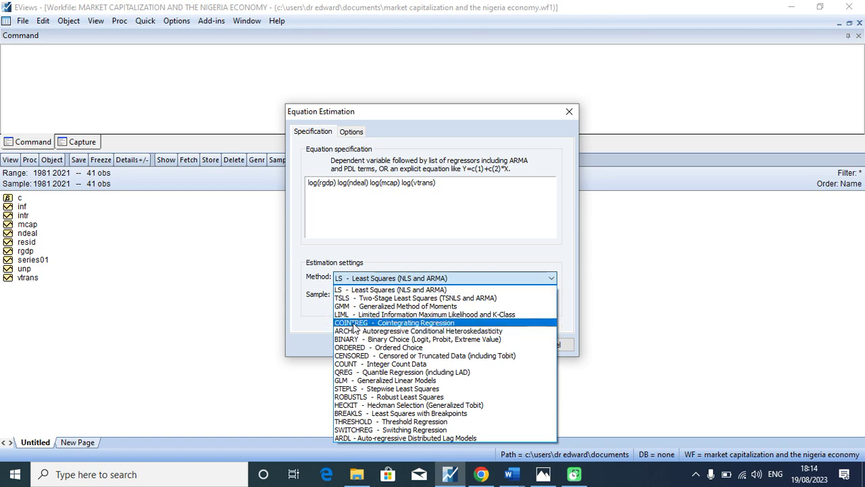
left_click(353, 323)
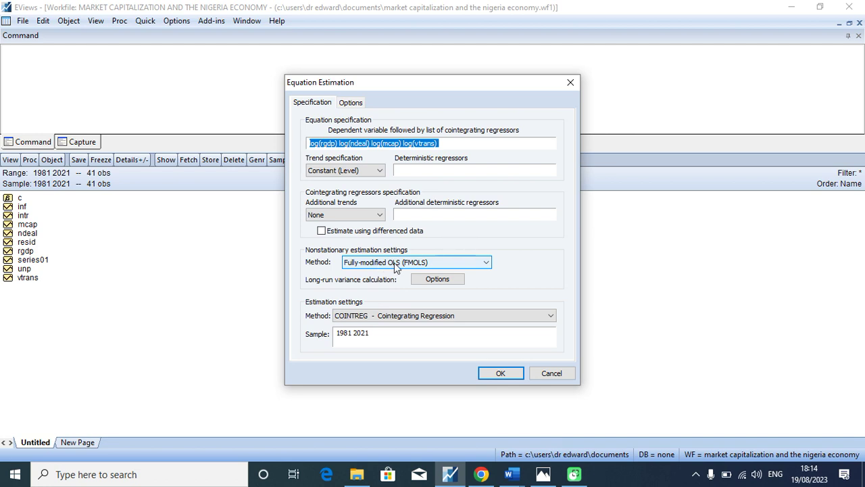
Set the long-run covariance options to Fixed lag specification with 1 lag, Bartlett kernel, Newey-West Fixed bandwidth and truncation to integer.
left_click(435, 280)
left_click(440, 165)
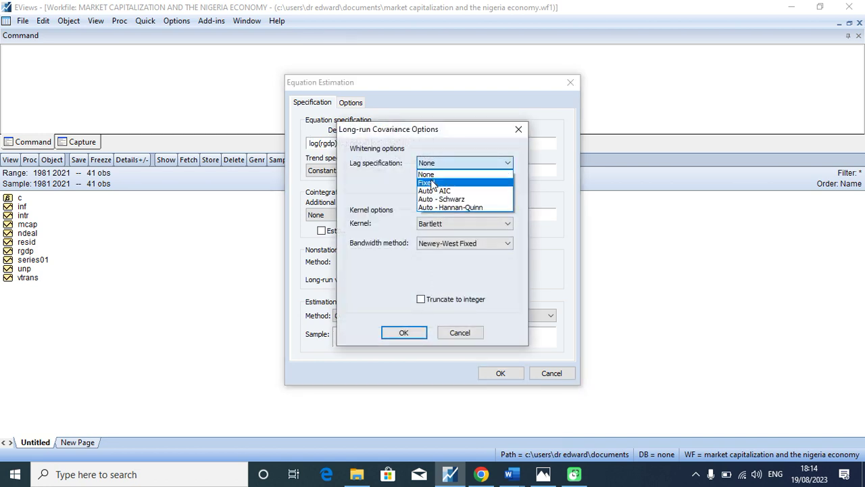
left_click(433, 182)
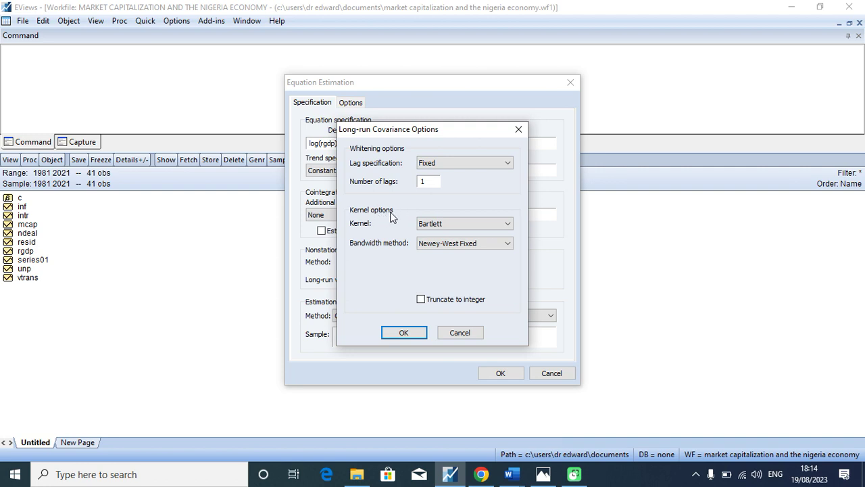
left_click(469, 227)
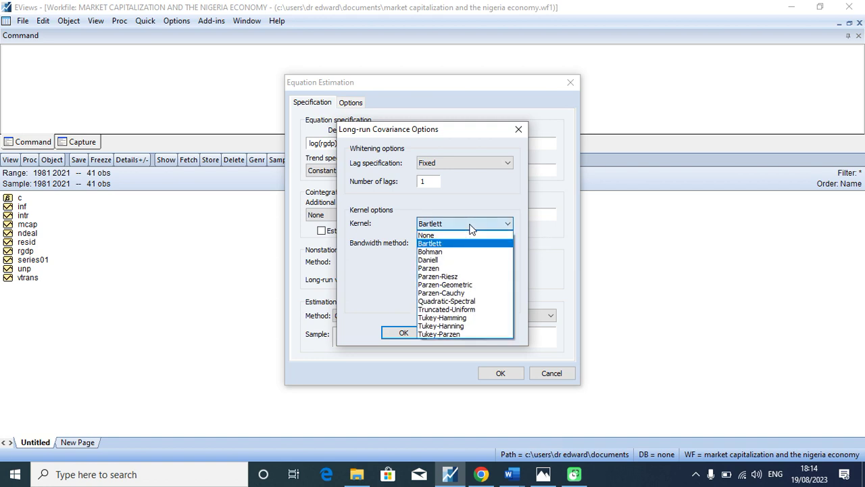
left_click(402, 220)
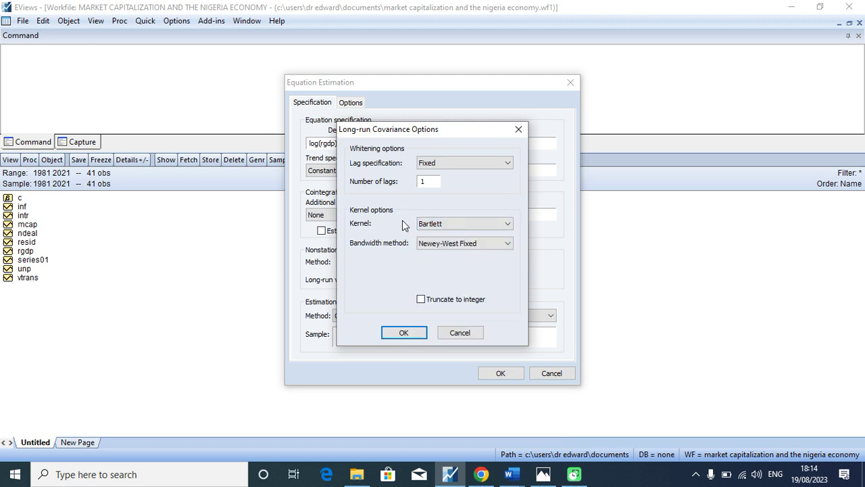
left_click(440, 244)
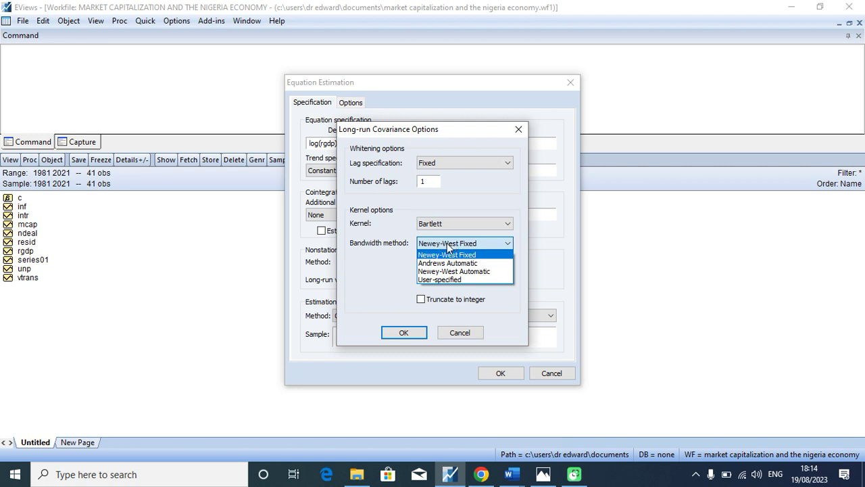
left_click(442, 244)
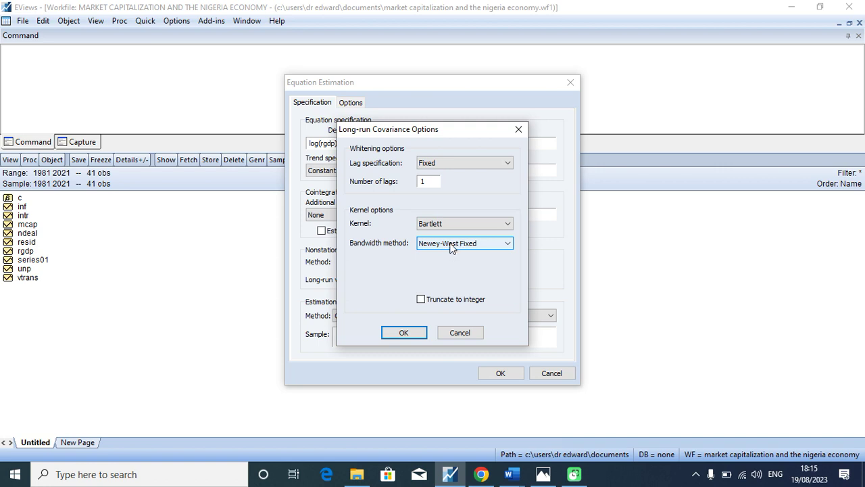
left_click(421, 299)
left_click(408, 334)
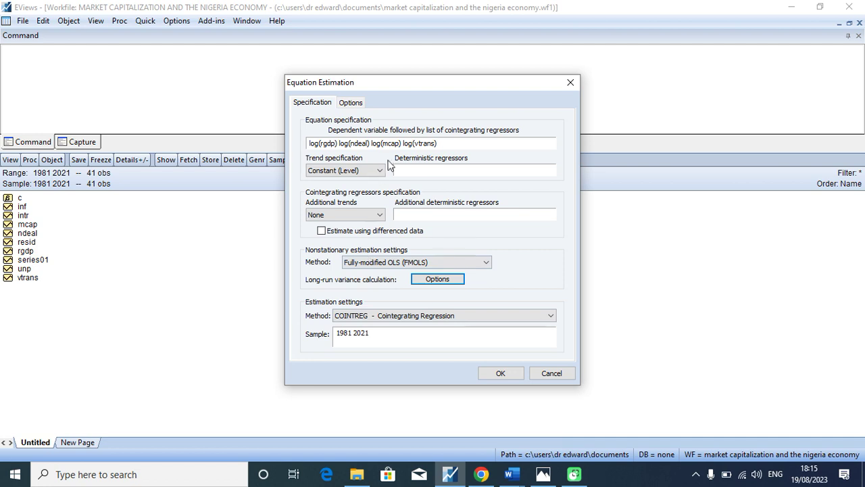
Estimate the FMOLS equation with a Constant (Level) trend over sample 1981 2021, deleting the previous untitled equation.
left_click(369, 173)
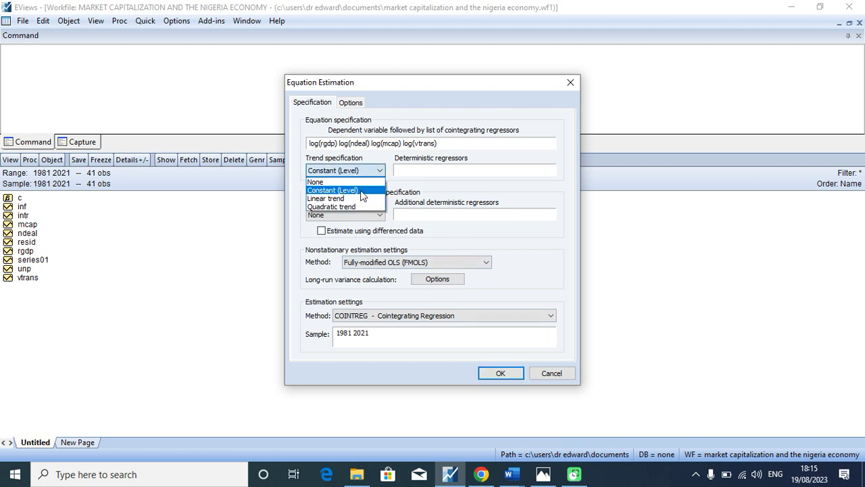
left_click(363, 191)
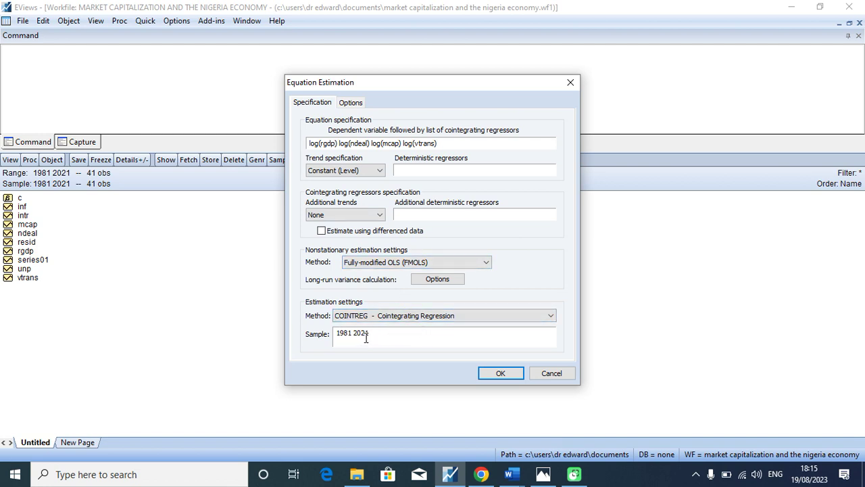
left_click(500, 373)
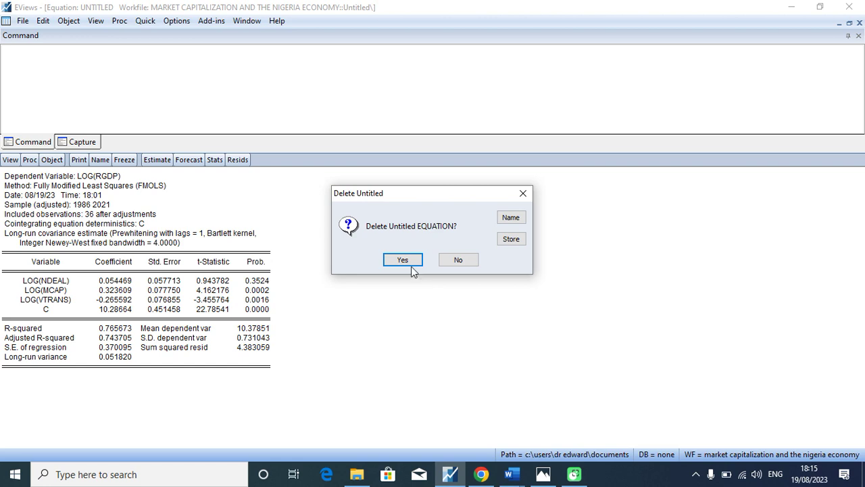
left_click(408, 263)
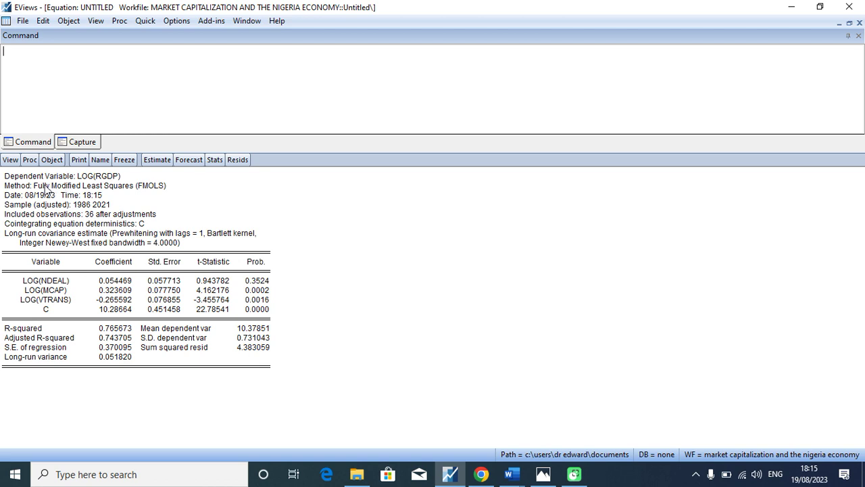
Examine the FMOLS output's estimation method, R-squared and adjusted R-squared, and the coefficient, standard error, t-statistic and probability columns.
left_click(22, 190)
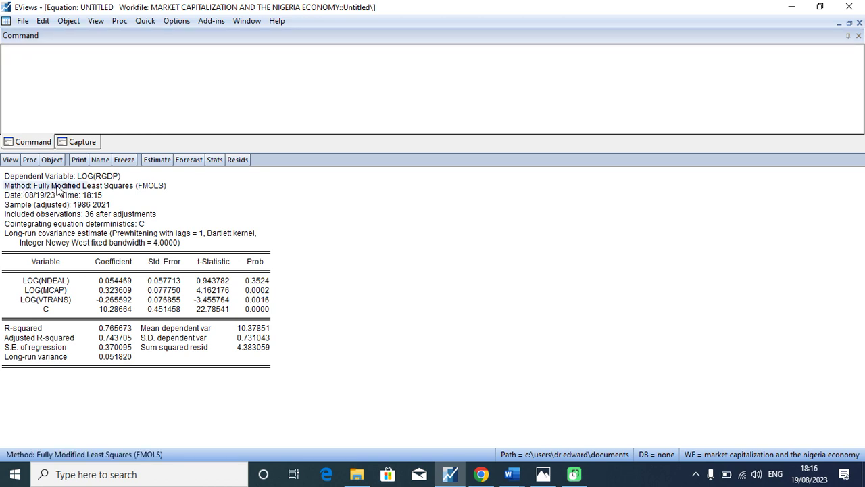
left_click(119, 190)
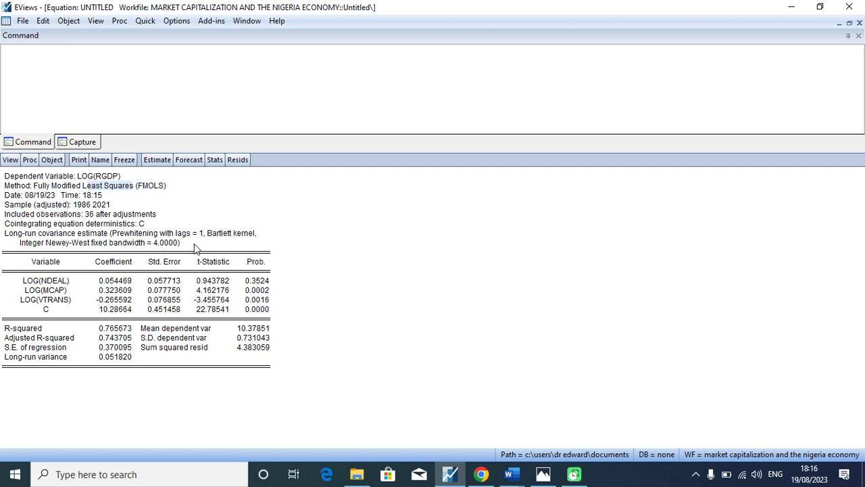
left_click(40, 330)
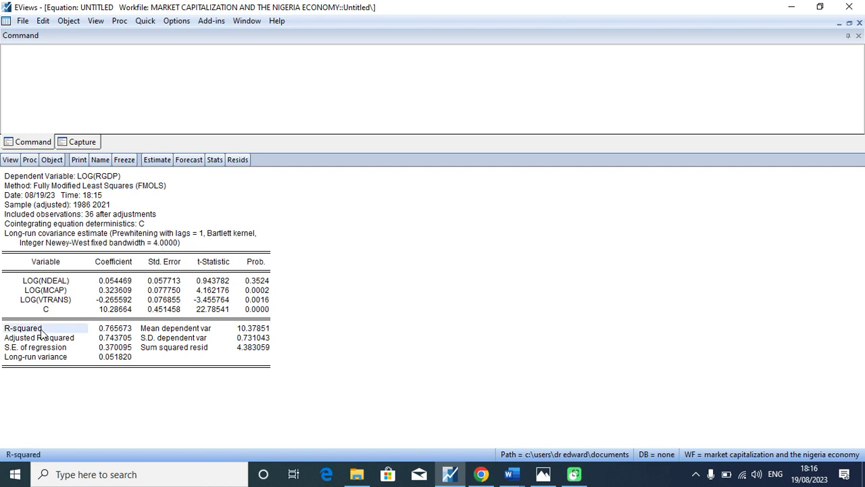
left_click(85, 340)
left_click(109, 339)
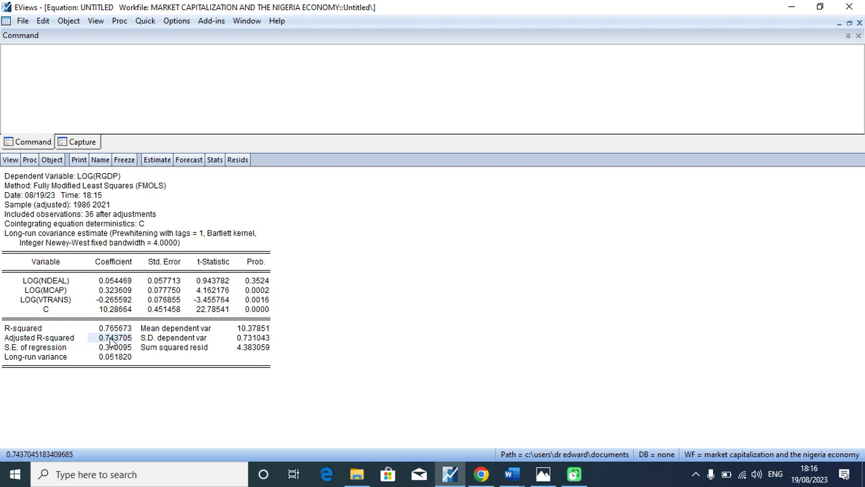
left_click(116, 329)
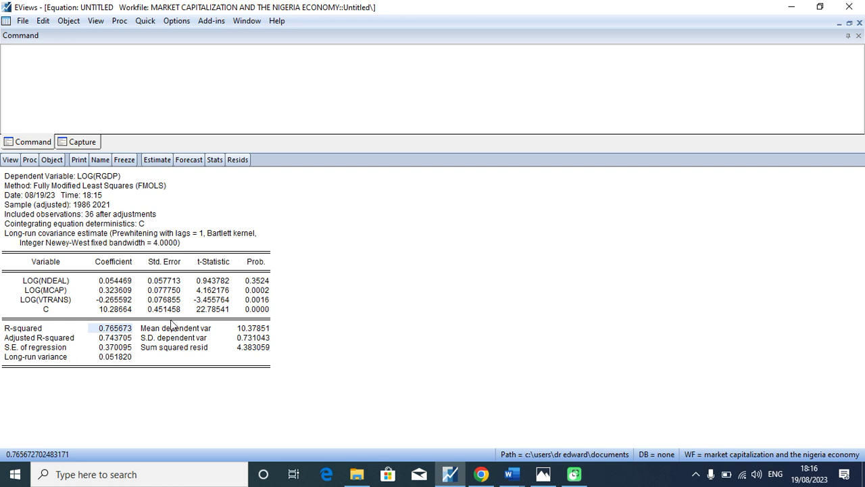
left_click_drag(113, 266, 117, 308)
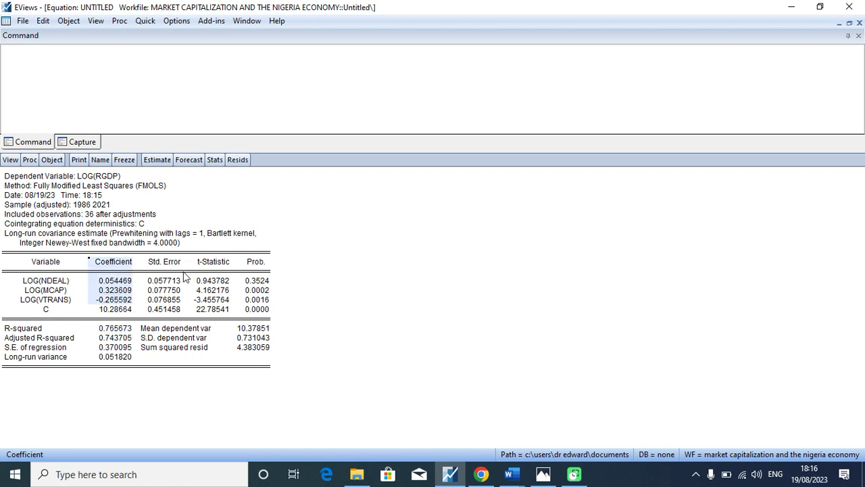
left_click_drag(167, 264, 168, 305)
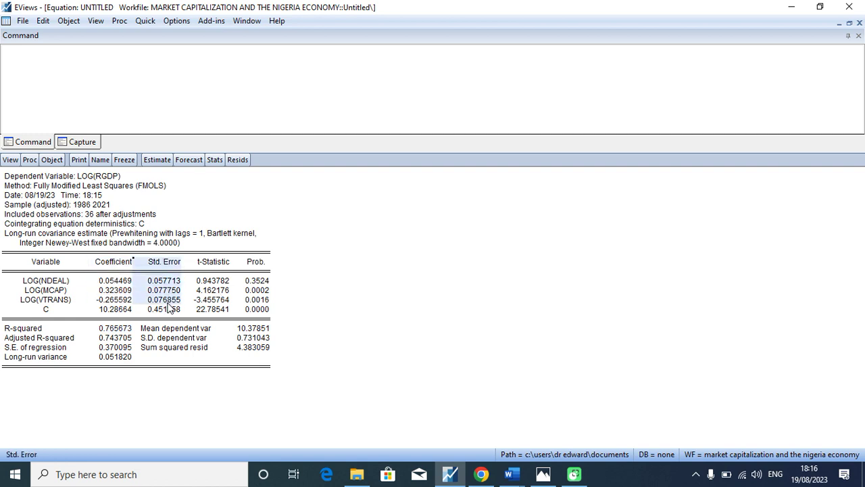
left_click_drag(214, 265, 215, 304)
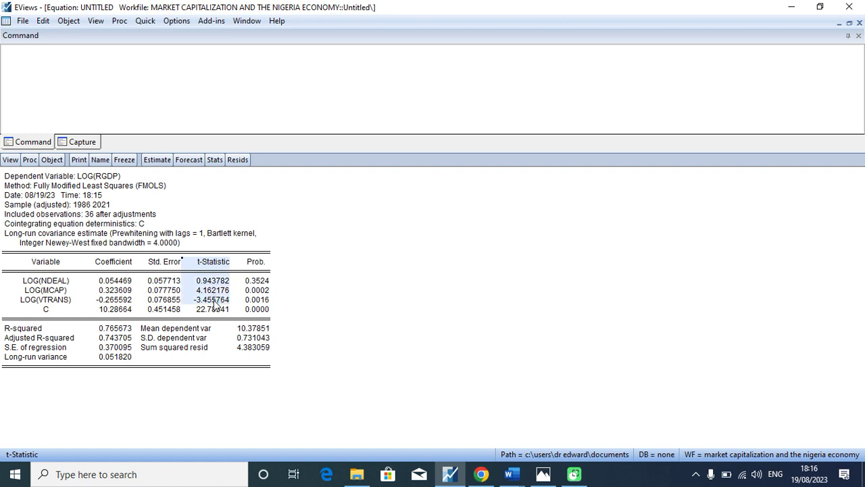
left_click_drag(251, 265, 238, 309)
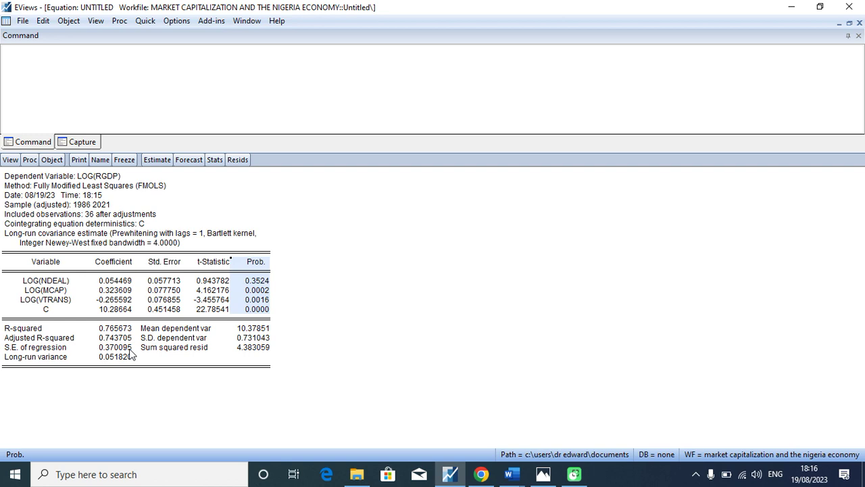
Examine the LOG(NDEAL) coefficient and its probability against the dependent variable LOG(RGDP) to judge the sign and significance of its effect.
left_click(68, 283)
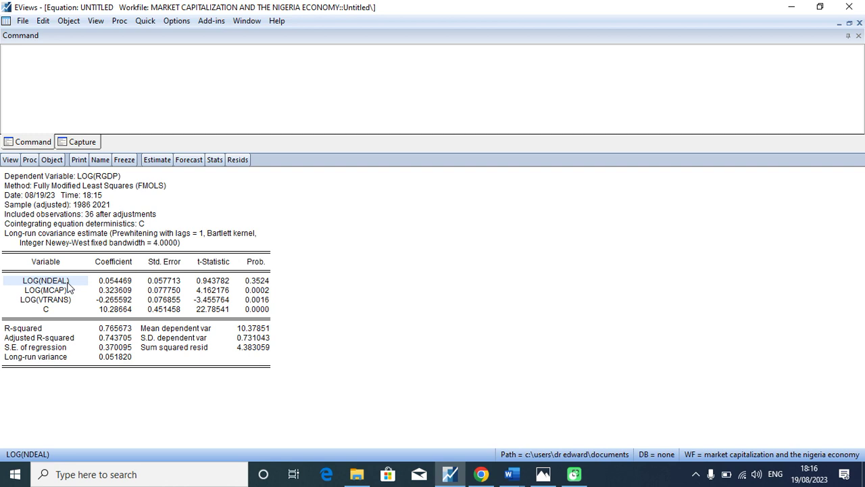
left_click(114, 286)
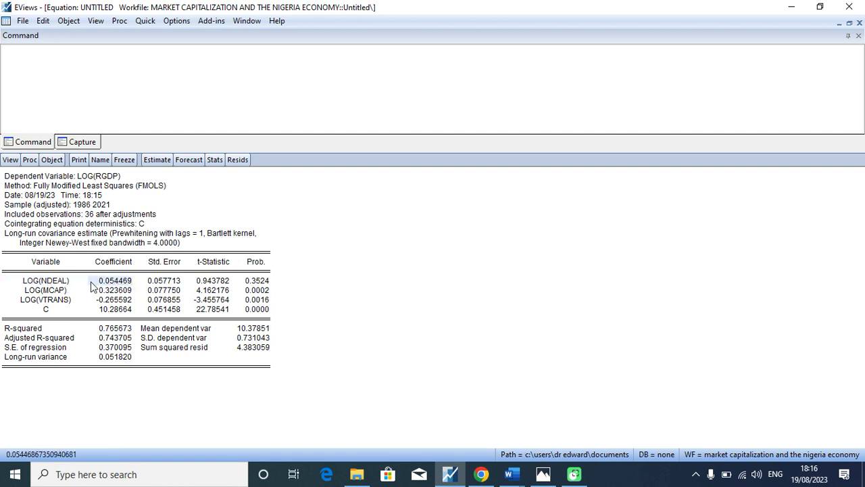
left_click(52, 284)
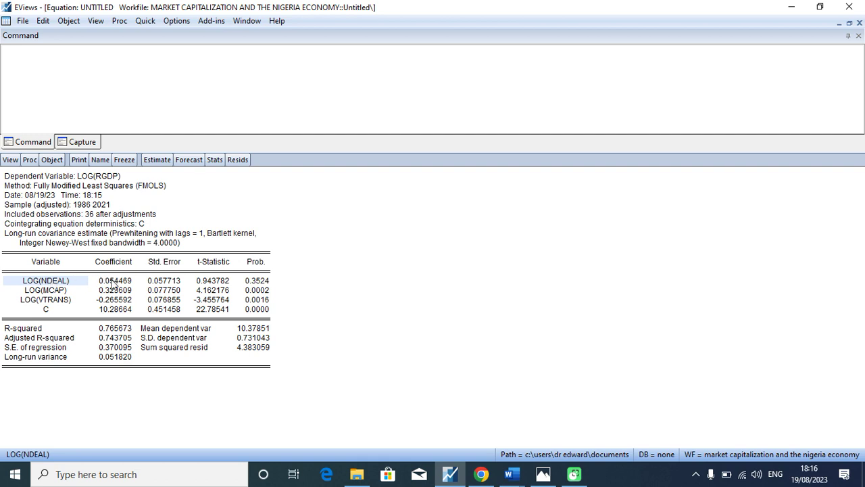
left_click(112, 283)
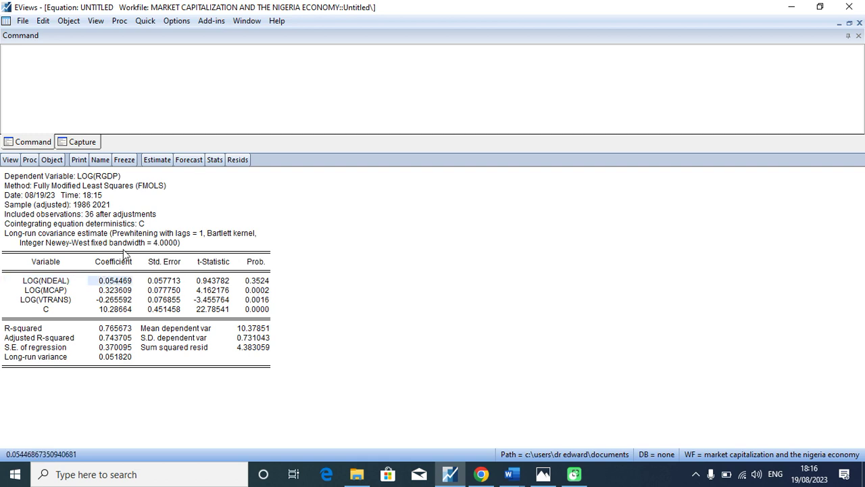
left_click(96, 177)
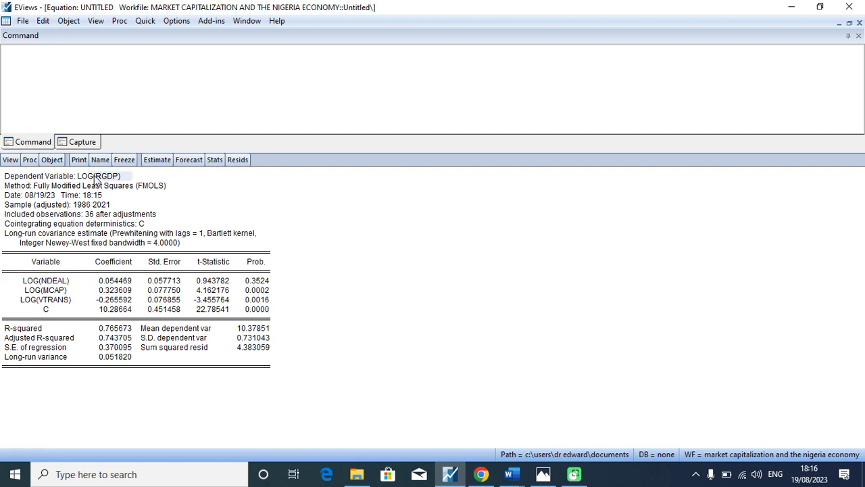
left_click(262, 281)
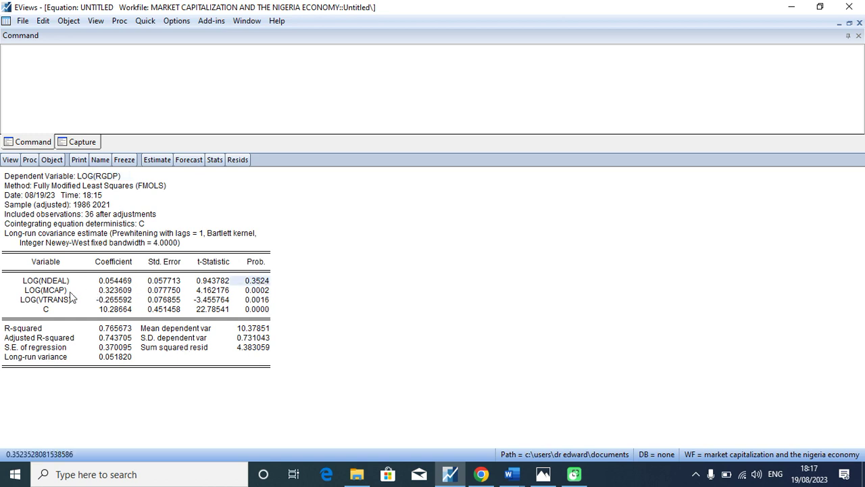
Check the LOG(MCAP) coefficient and its probability to interpret its effect on LOG(RGDP).
left_click(107, 294)
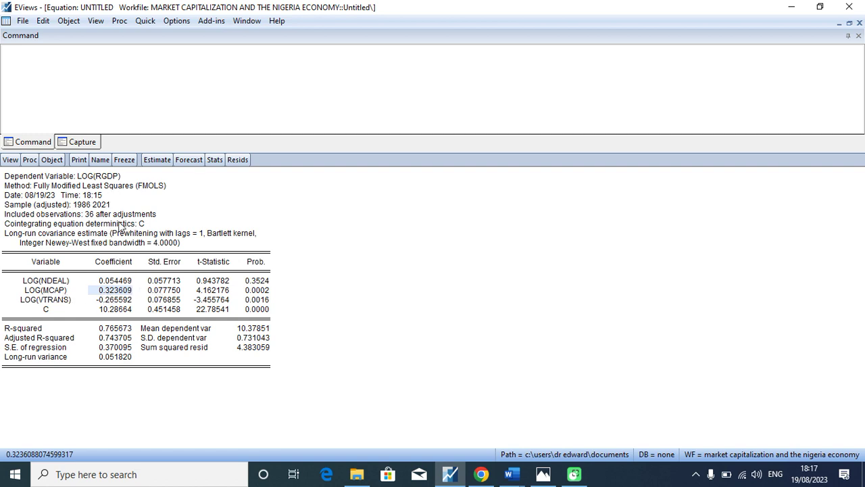
left_click(103, 178)
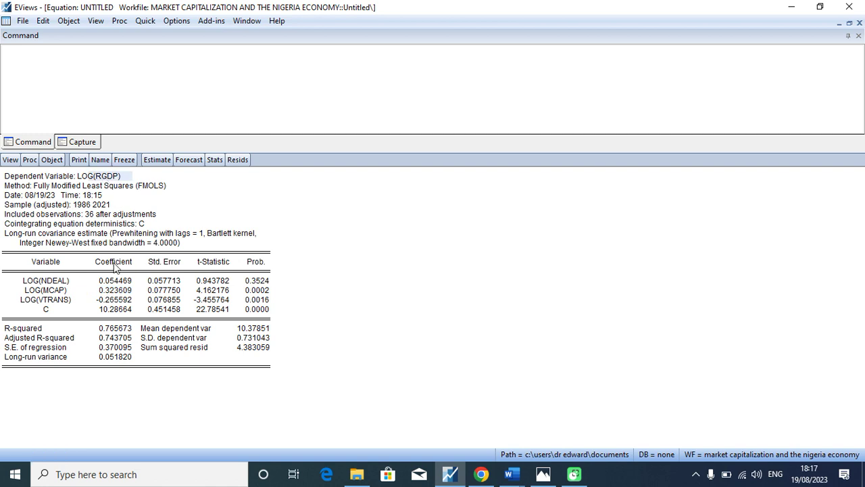
left_click(91, 177)
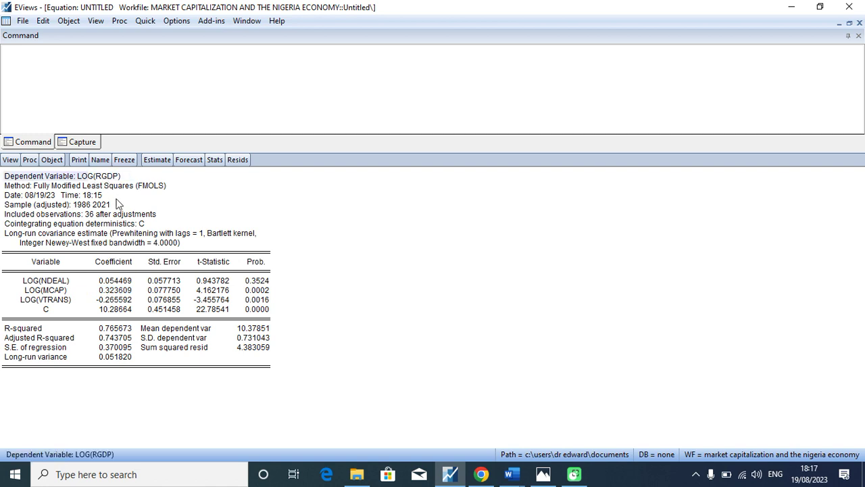
left_click(256, 291)
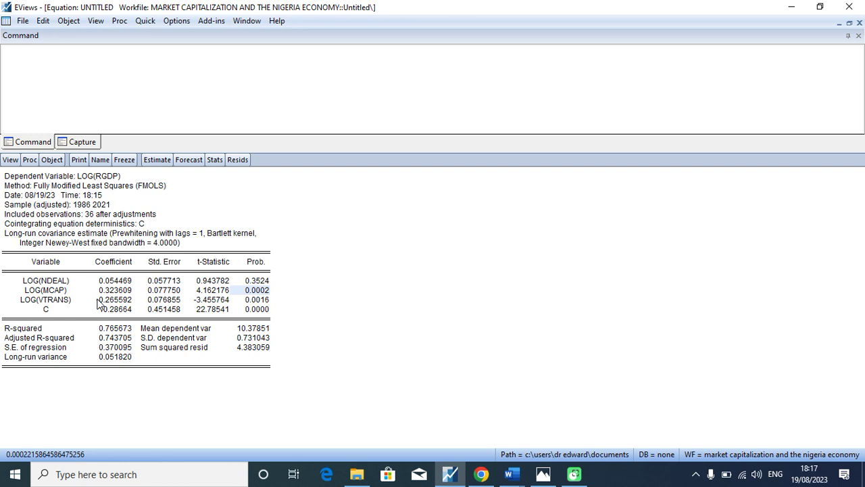
Examine the coefficients and probabilities of LOG(VTRANS) and the constant C to interpret their direction and significance for LOG(RGDP).
left_click(61, 300)
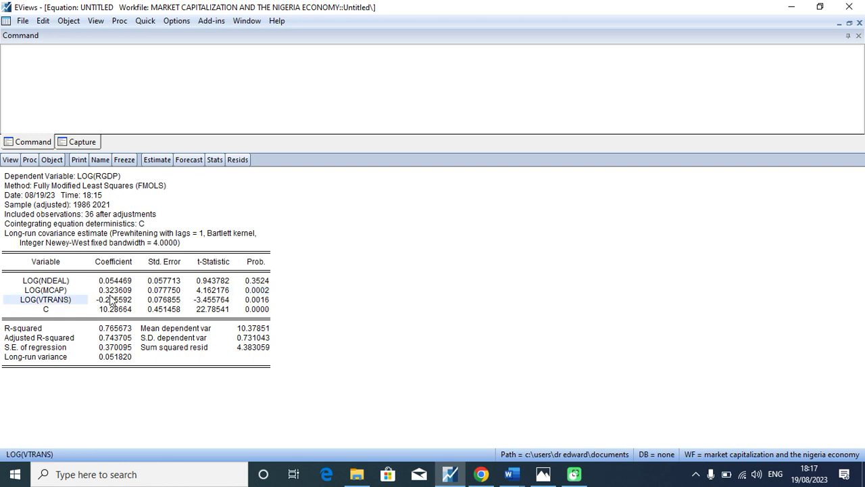
left_click(112, 302)
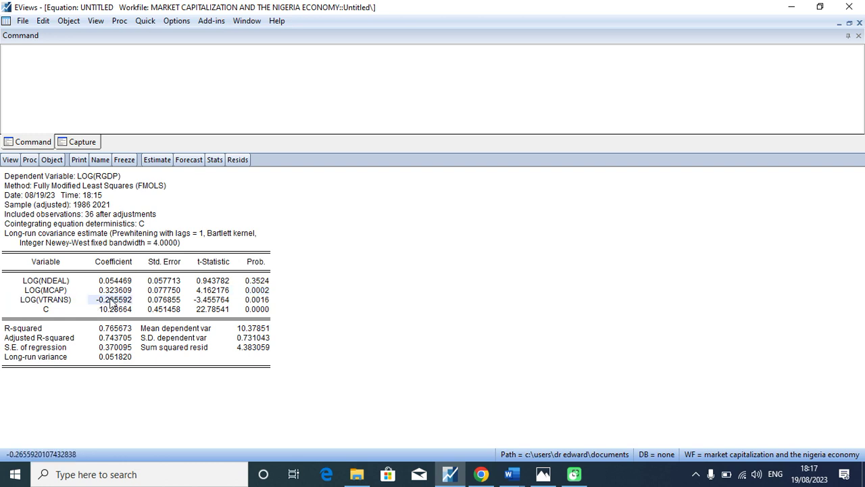
left_click(95, 180)
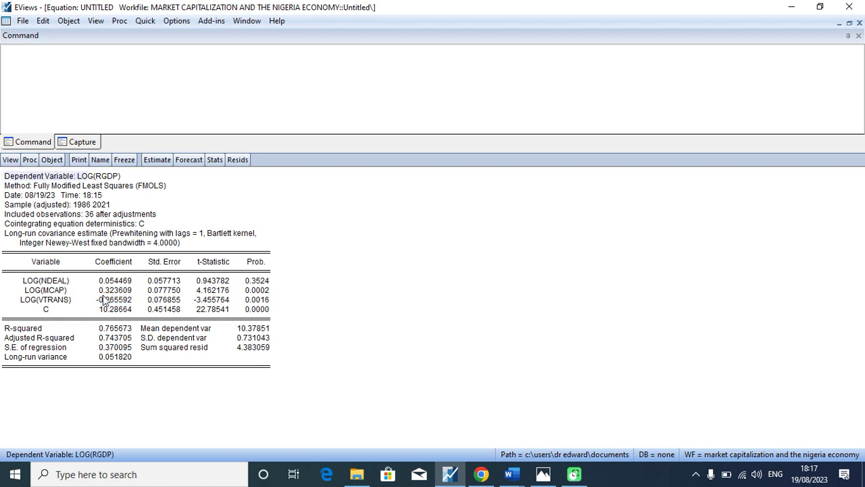
left_click(58, 304)
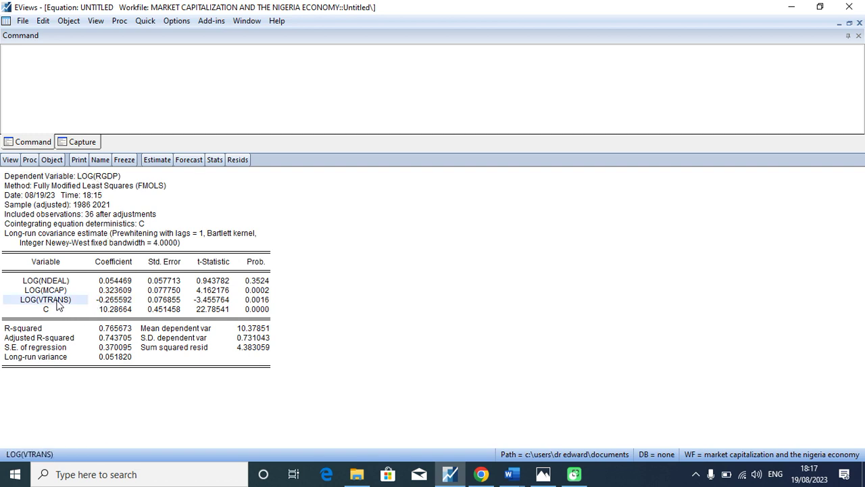
left_click(103, 303)
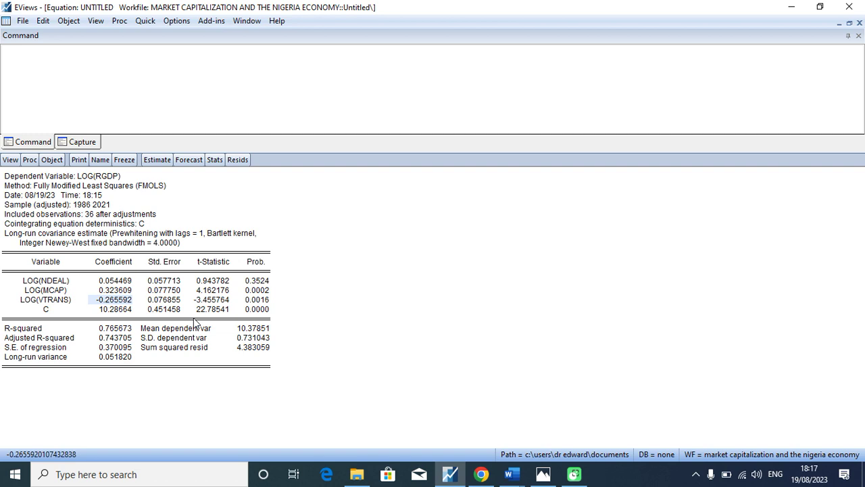
left_click(262, 305)
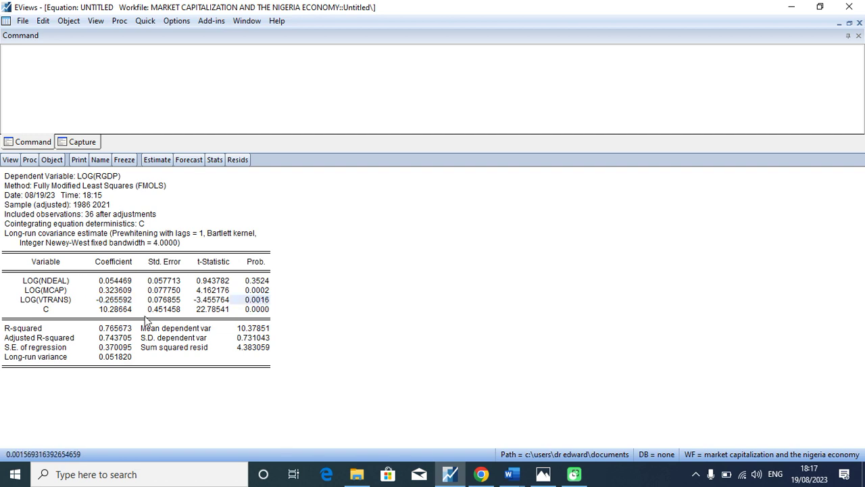
left_click(99, 312)
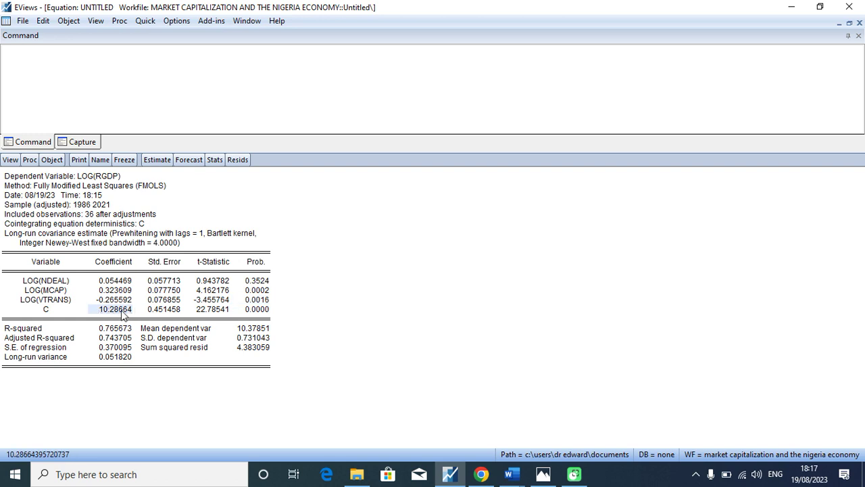
left_click(251, 311)
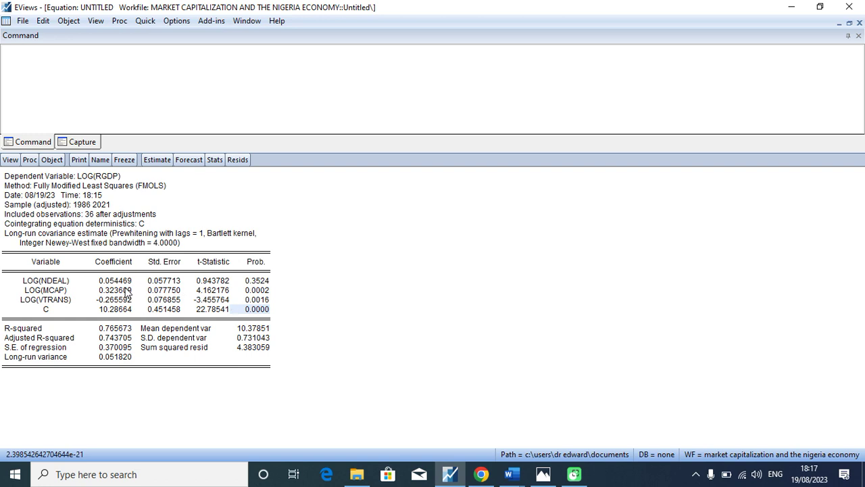